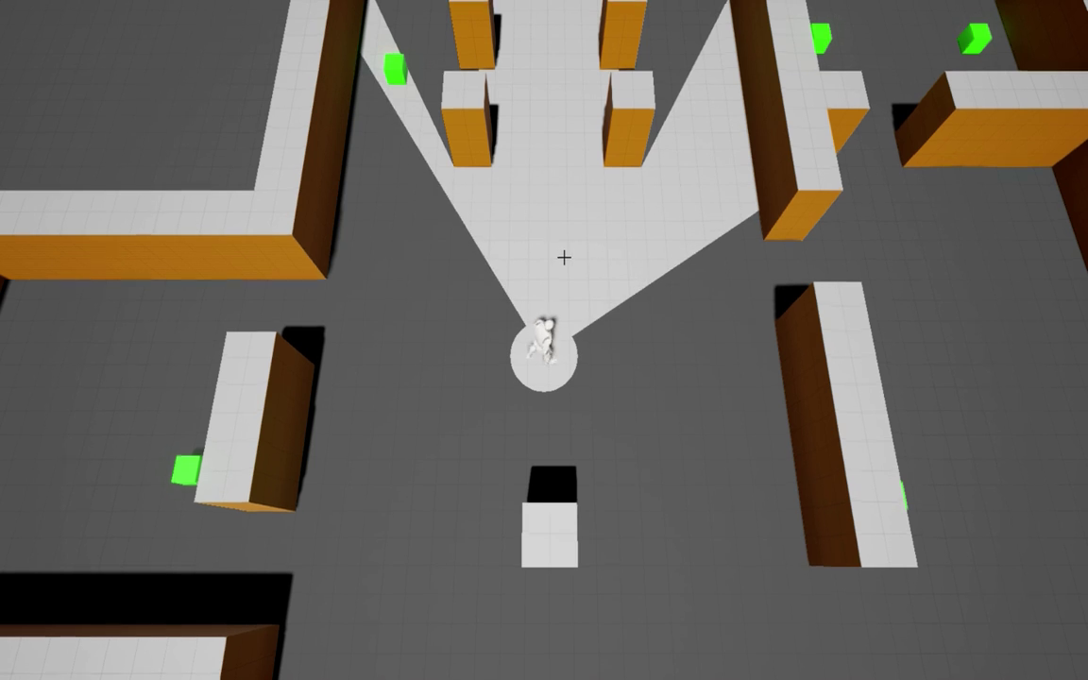
- Run the character up and down the starting corridor
{"action": "key", "text": "w"}
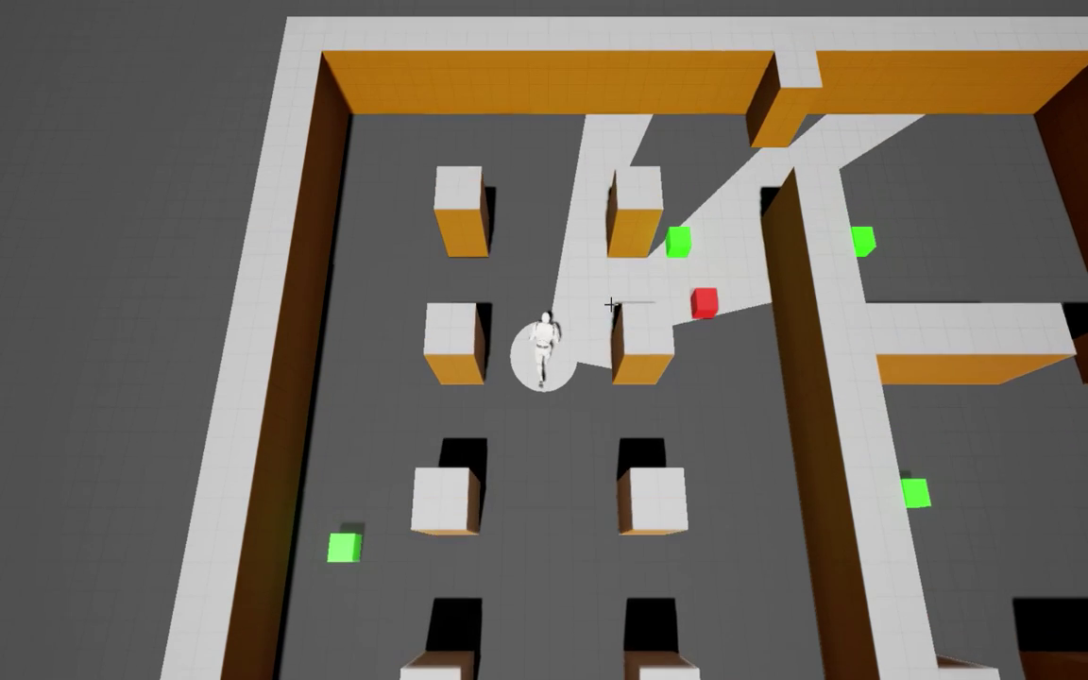
{"action": "key", "text": "w"}
{"action": "key", "text": "s"}
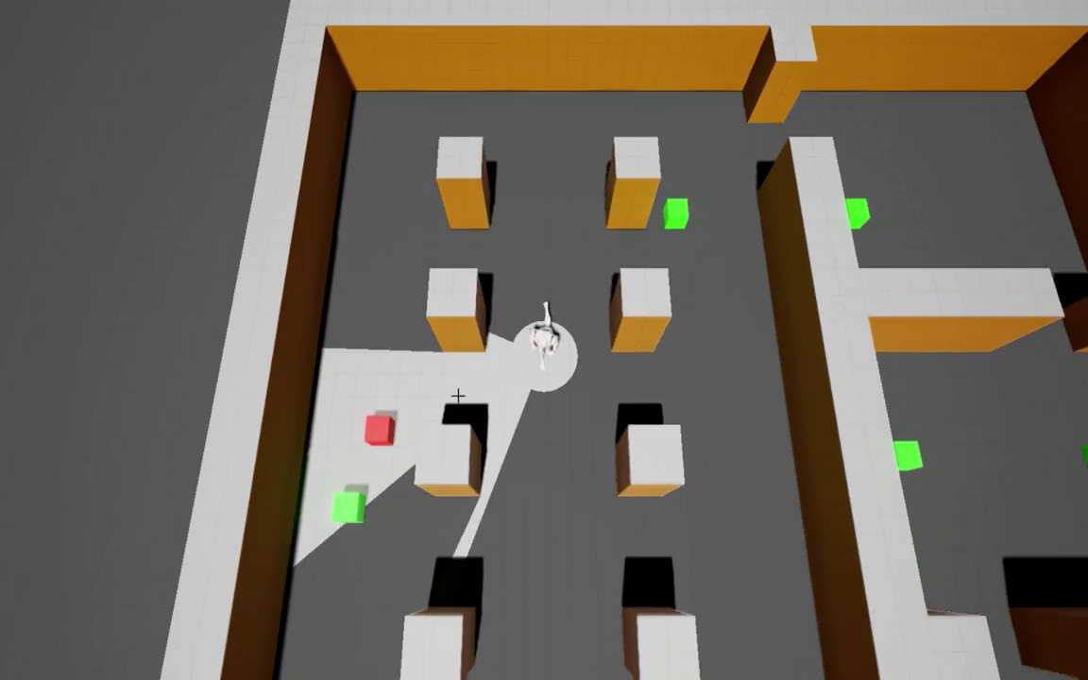
{"action": "key", "text": "s"}
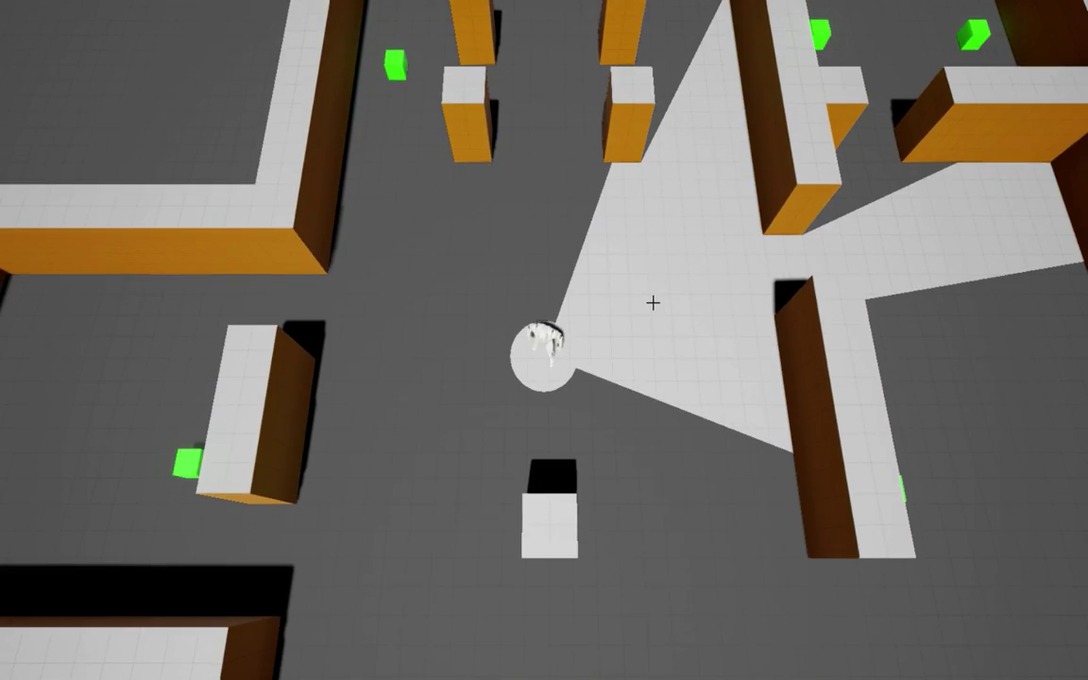
{"action": "key", "text": "w"}
- Move down-right, then run up-left through the two wall openings and the doorway
{"action": "key", "text": "s"}
{"action": "key", "text": "d"}
{"action": "key", "text": "d"}
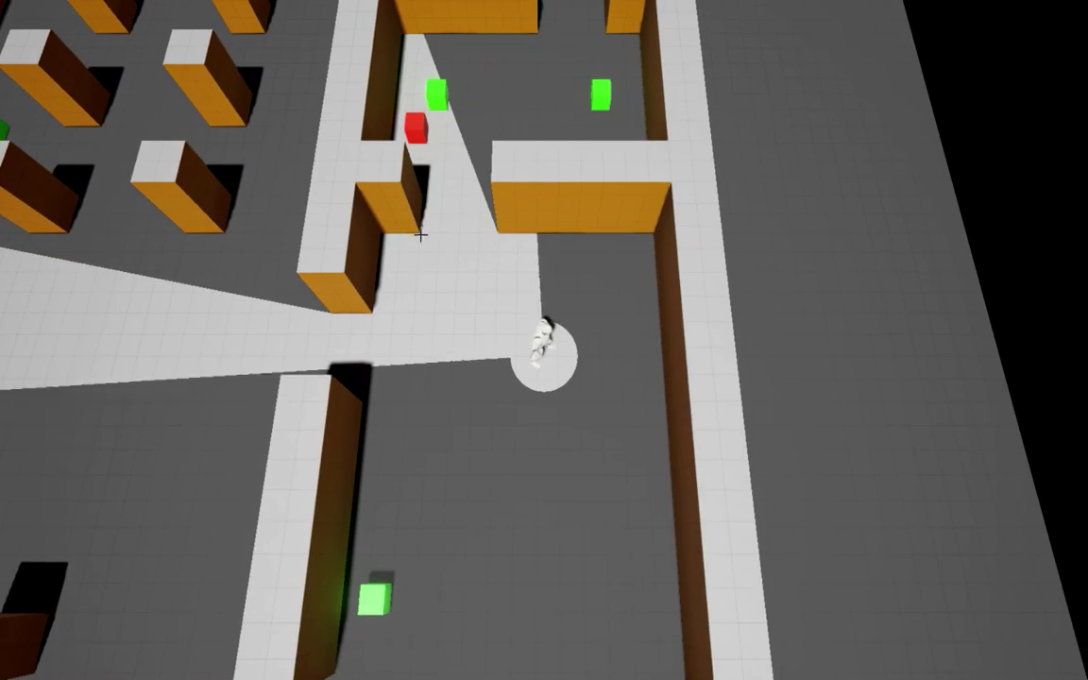
{"action": "key", "text": "a"}
{"action": "key", "text": "w"}
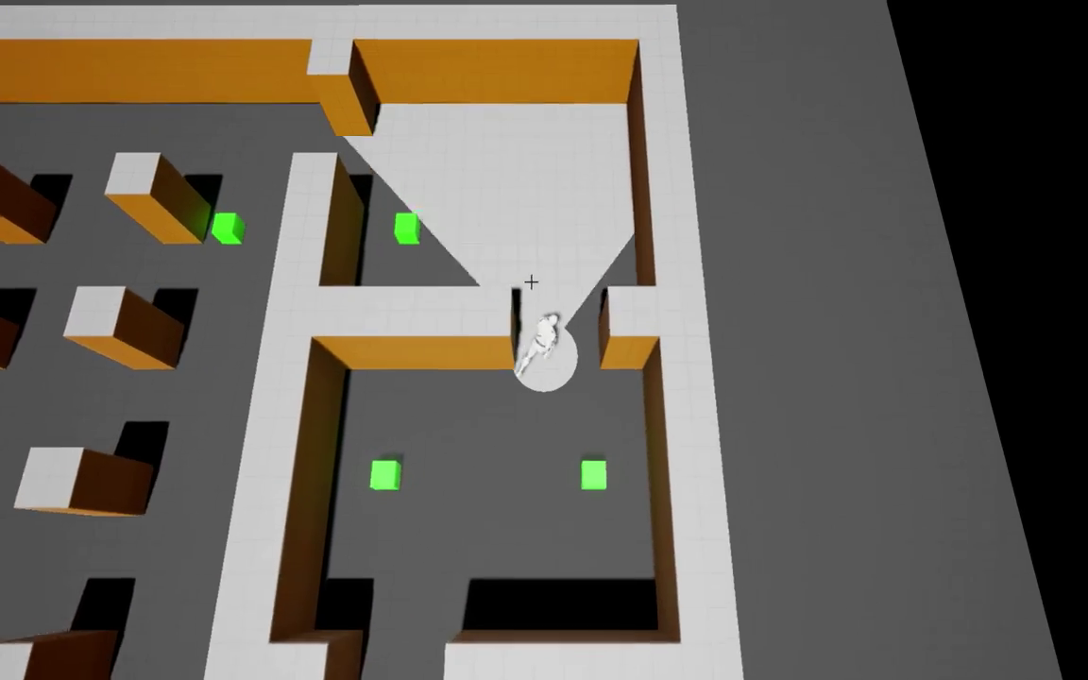
{"action": "key", "text": "w"}
{"action": "key", "text": "a"}
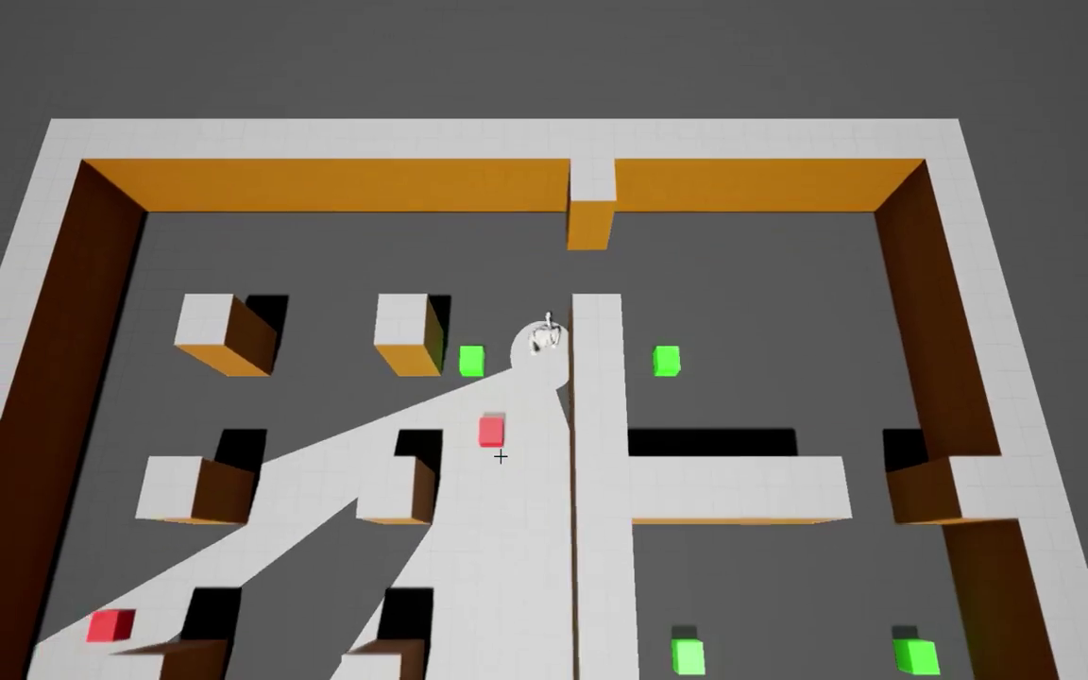
- Run the character down and left through the maze
{"action": "key", "text": "s"}
{"action": "key", "text": "a"}
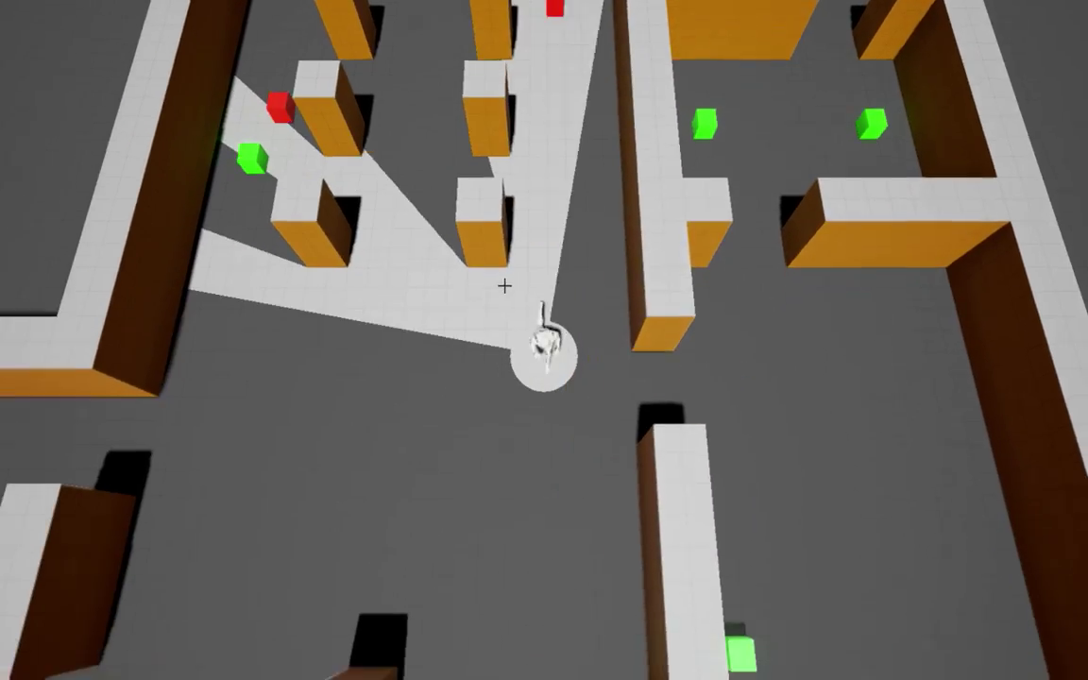
{"action": "key", "text": "s"}
{"action": "key", "text": "a"}
{"action": "key", "text": "s"}
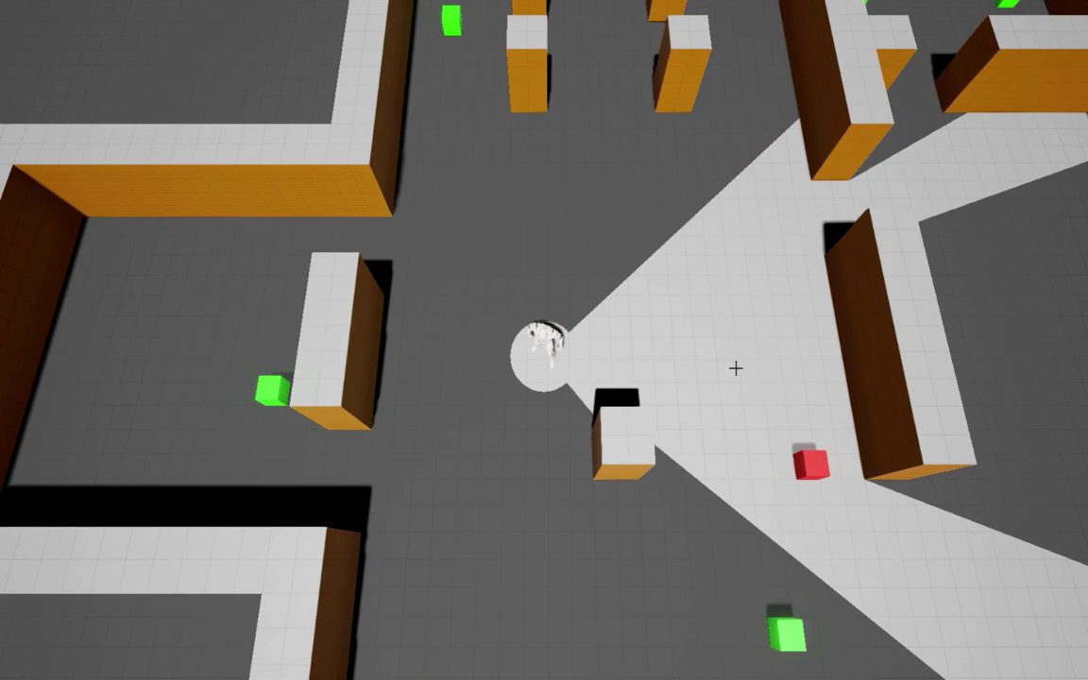
- Step up and down so the vision cone reveals, then hides, a red cube
{"action": "key", "text": "w"}
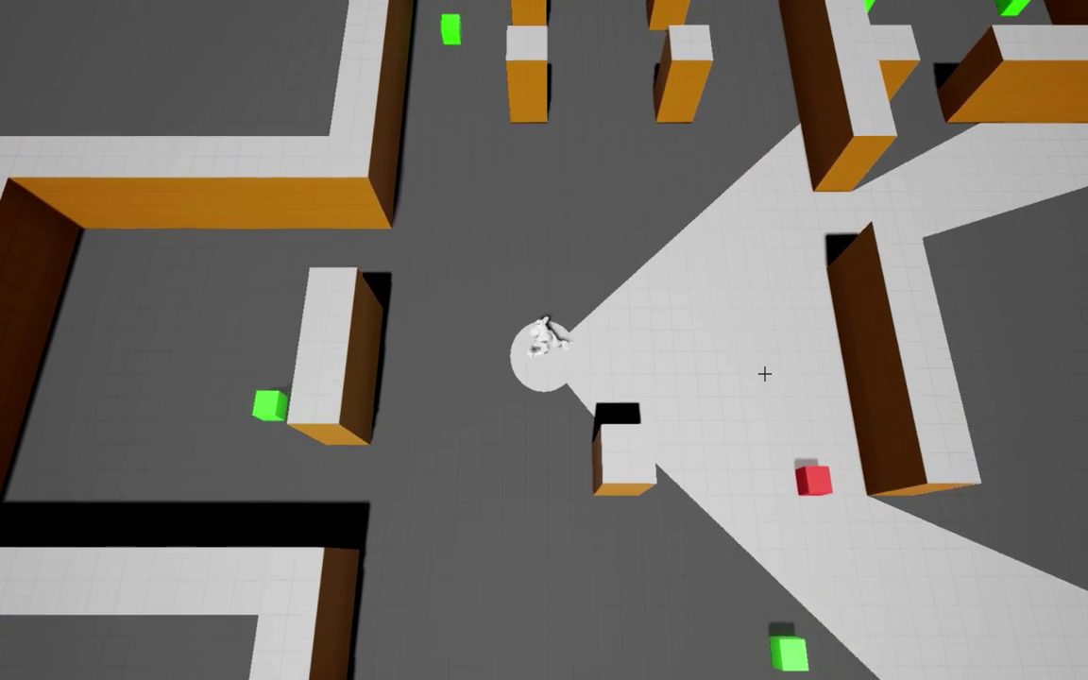
{"action": "key", "text": "s"}
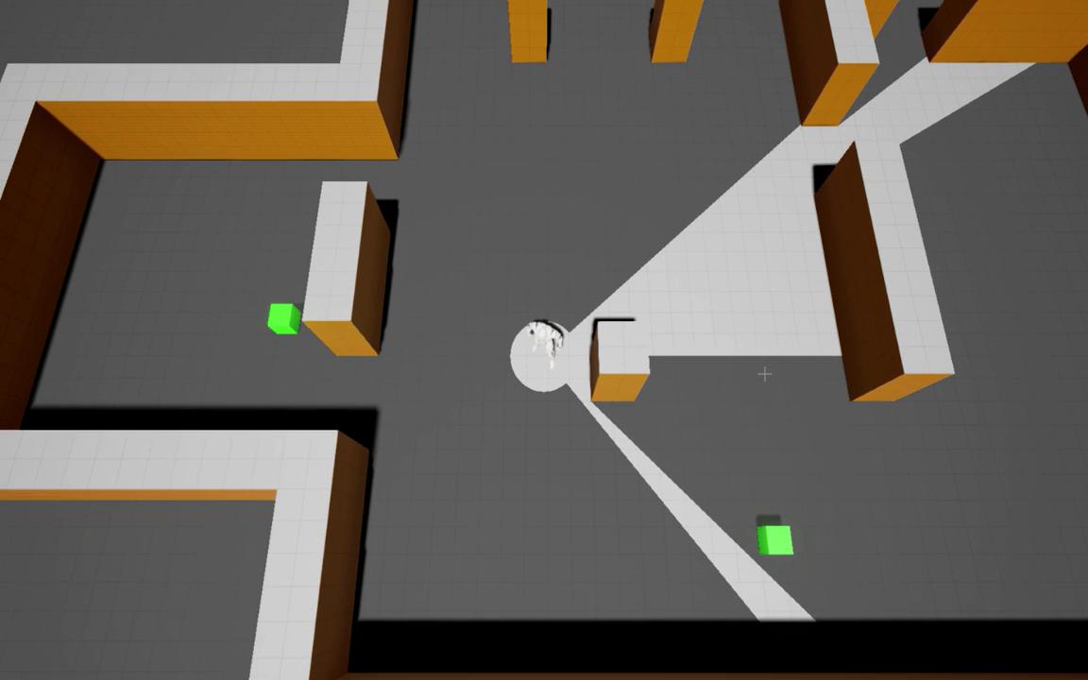
{"action": "key", "text": "w"}
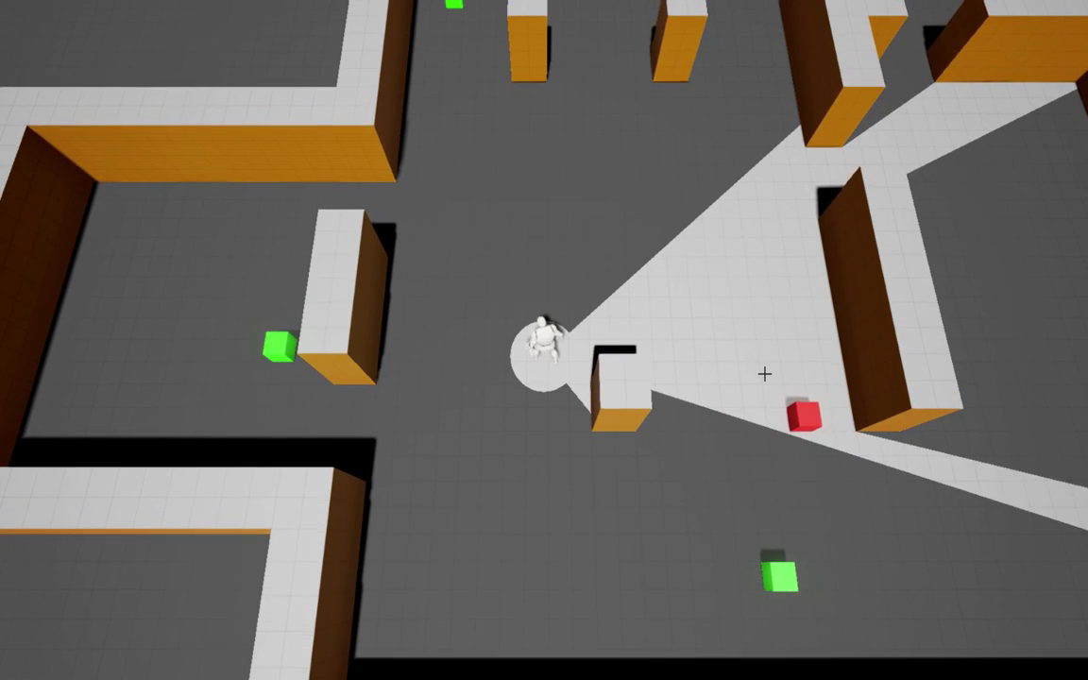
{"action": "key", "text": "s"}
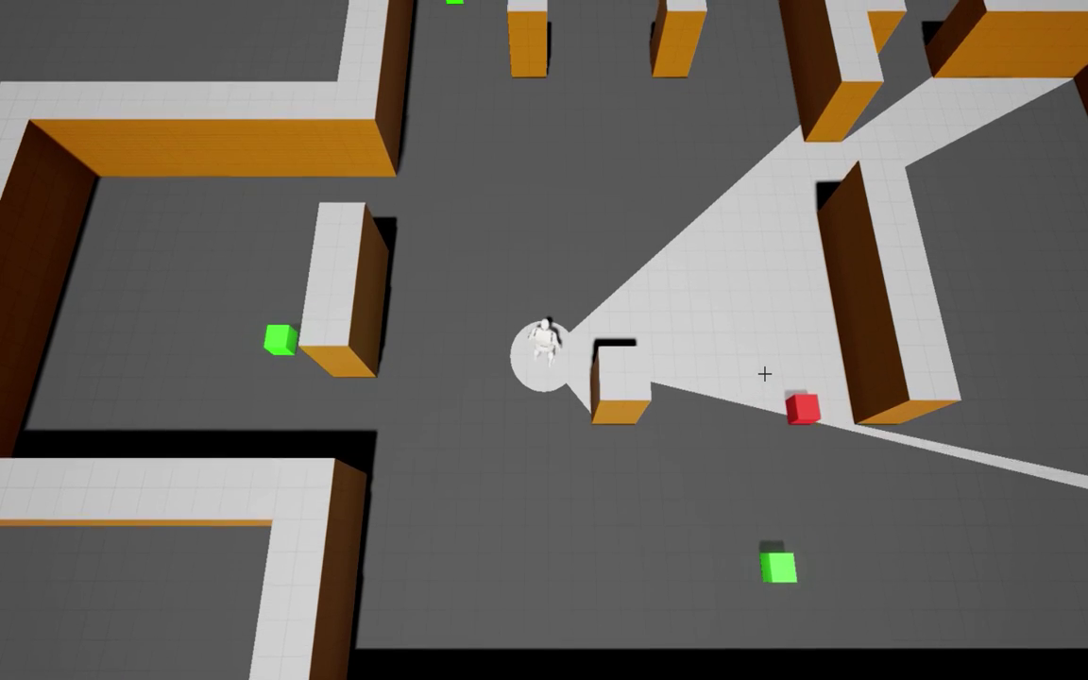
- Walk right, down, up and back left through nearby corridors
{"action": "key", "text": "d"}
{"action": "key", "text": "s"}
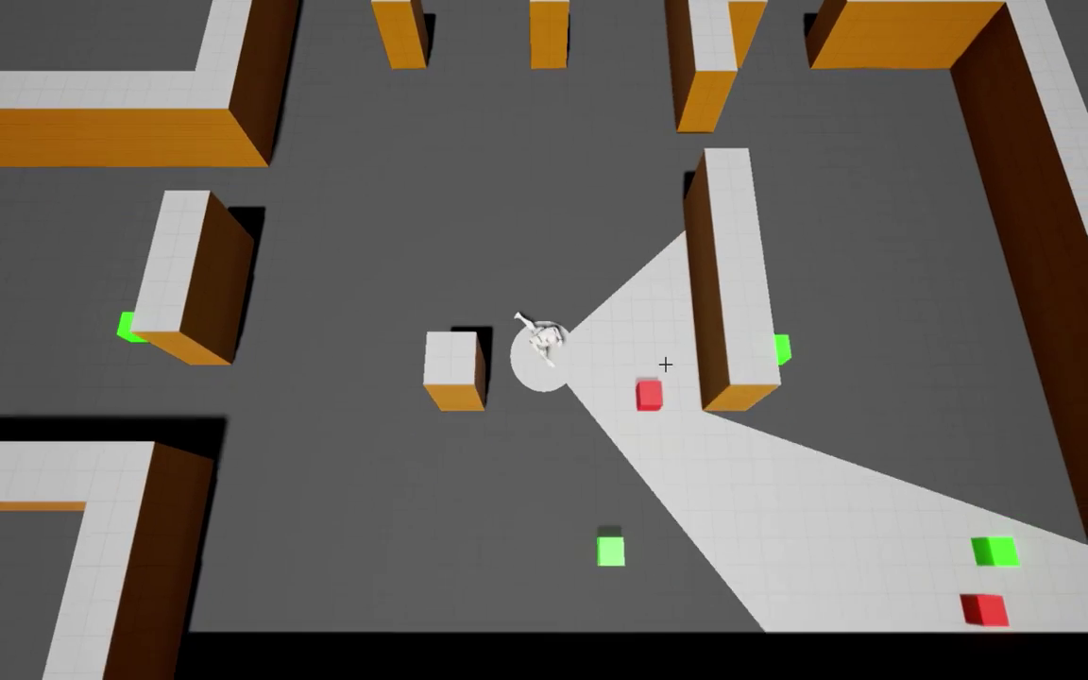
{"action": "key", "text": "d"}
{"action": "key", "text": "w"}
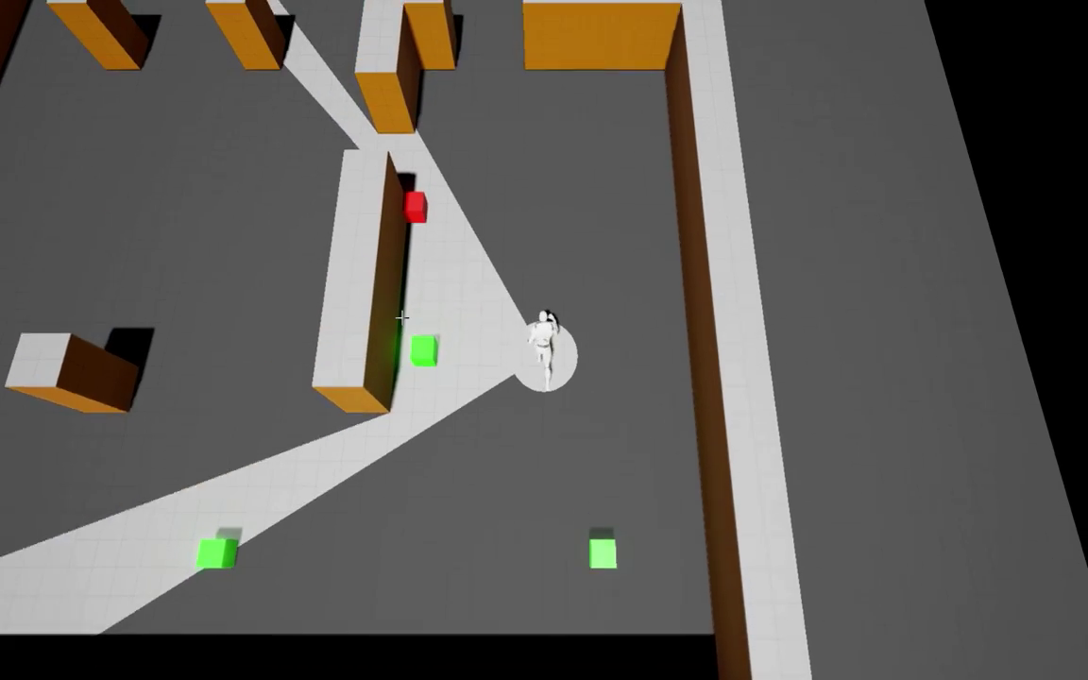
{"action": "key", "text": "s"}
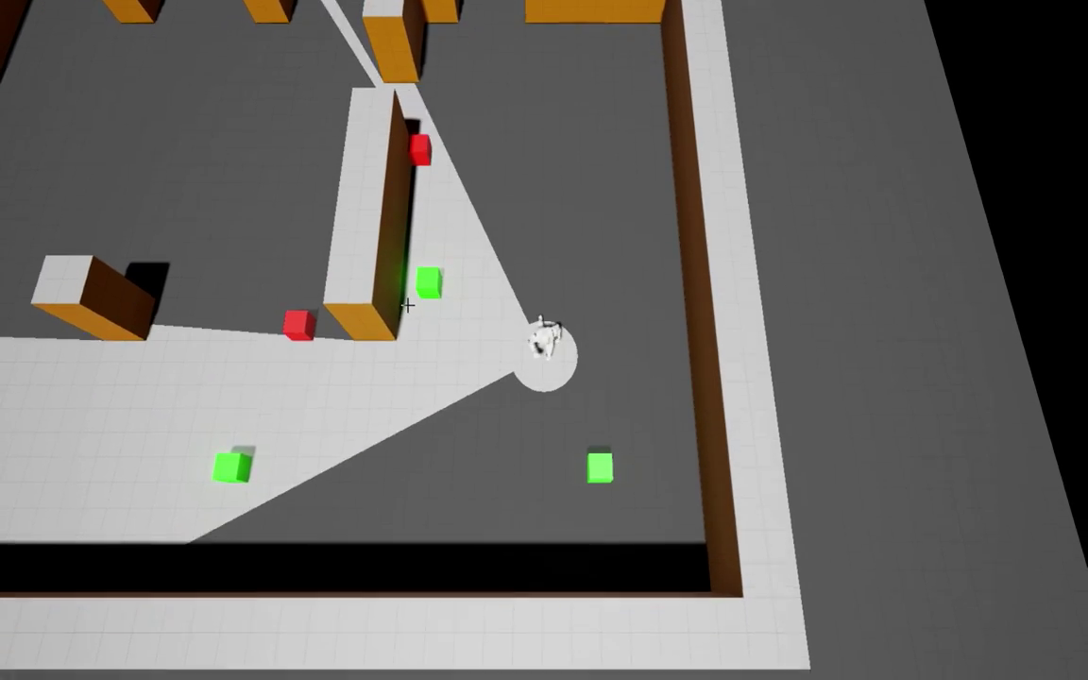
{"action": "key", "text": "a"}
- Weave up-left, down, right and up around the surrounding walls
{"action": "key", "text": "w"}
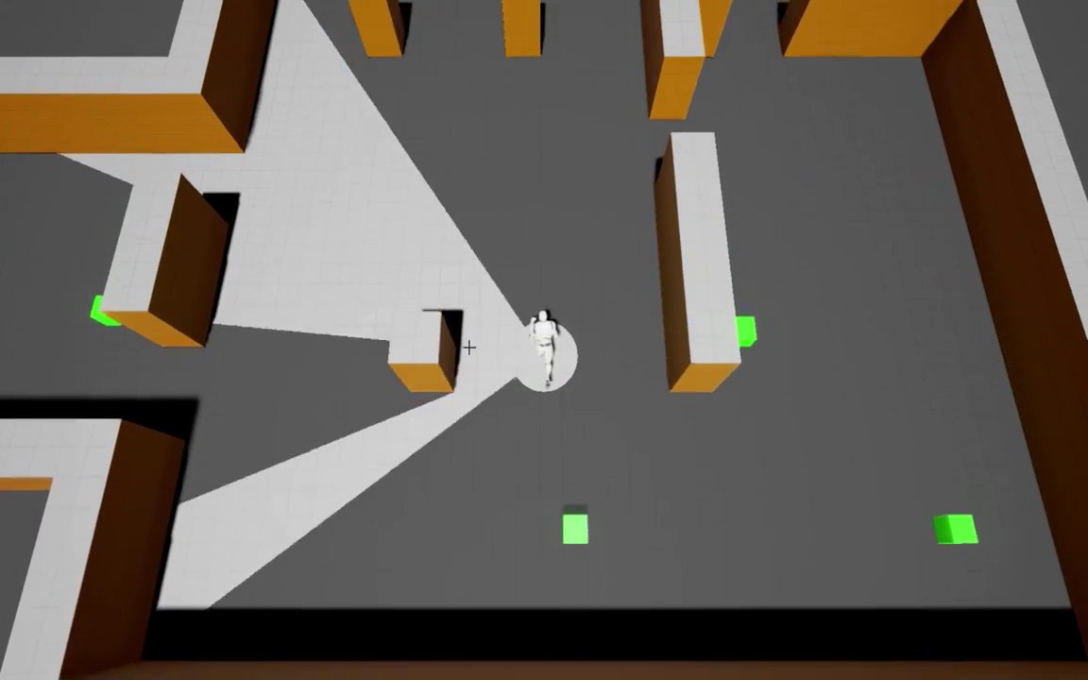
{"action": "key", "text": "a"}
{"action": "key", "text": "s"}
{"action": "key", "text": "d"}
{"action": "key", "text": "w"}
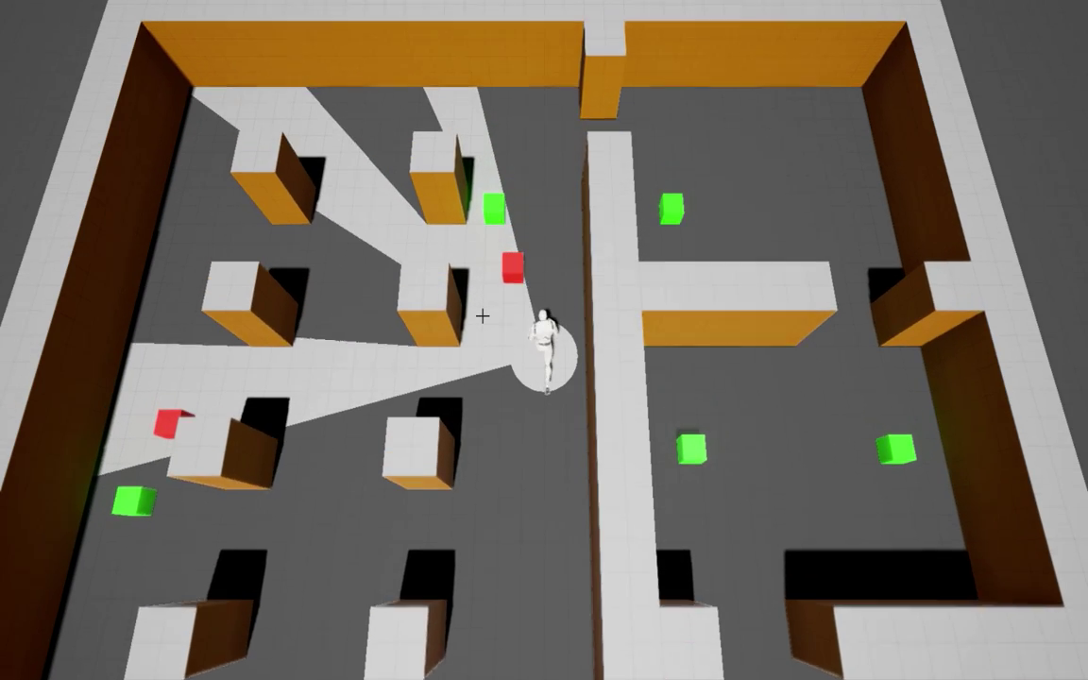
- Walk beside the red cube to the top wall, then down-right between block columns
{"action": "key", "text": "a"}
{"action": "key", "text": "w"}
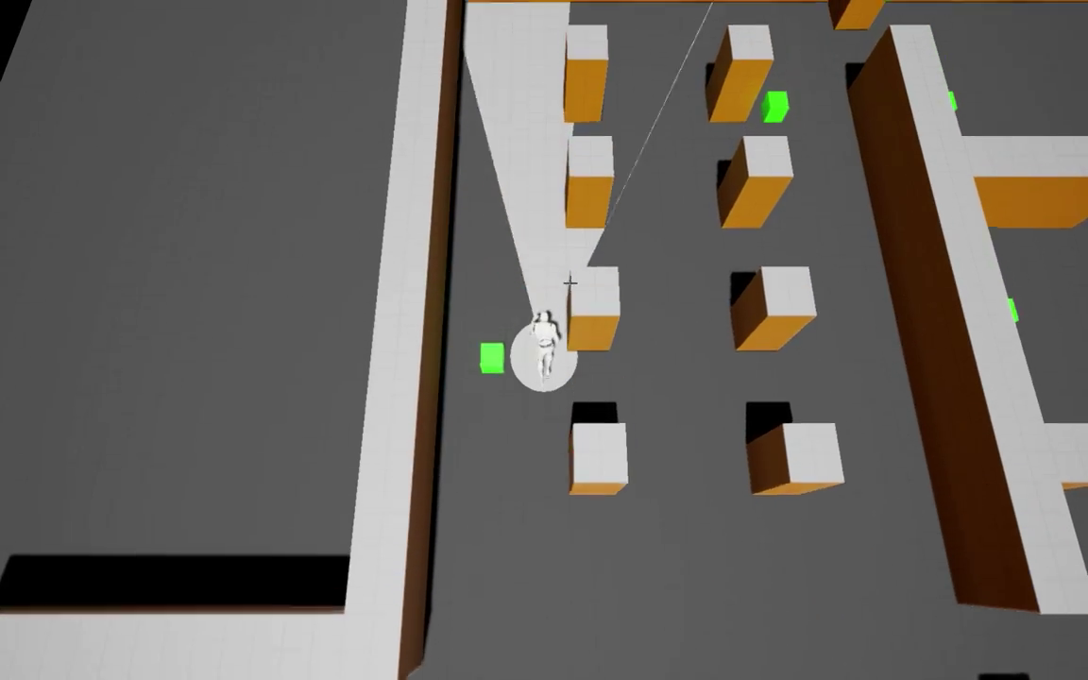
{"action": "key", "text": "w"}
{"action": "key", "text": "s"}
{"action": "key", "text": "d"}
- Walk down and right to bring a red cube into view, then left and right
{"action": "key", "text": "s"}
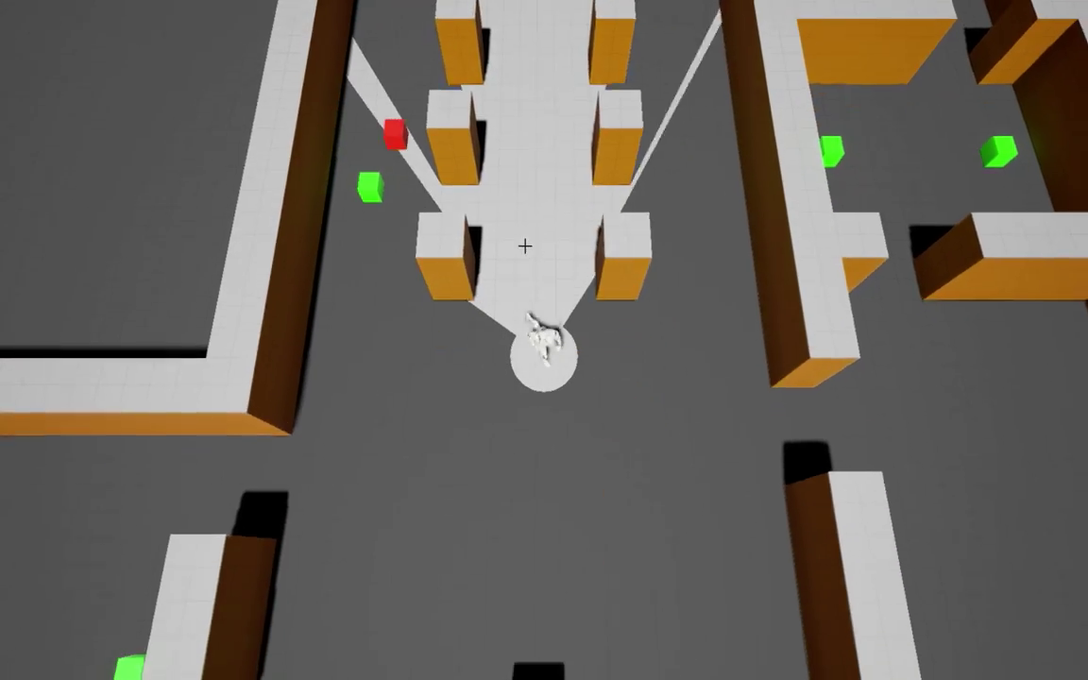
{"action": "key", "text": "d"}
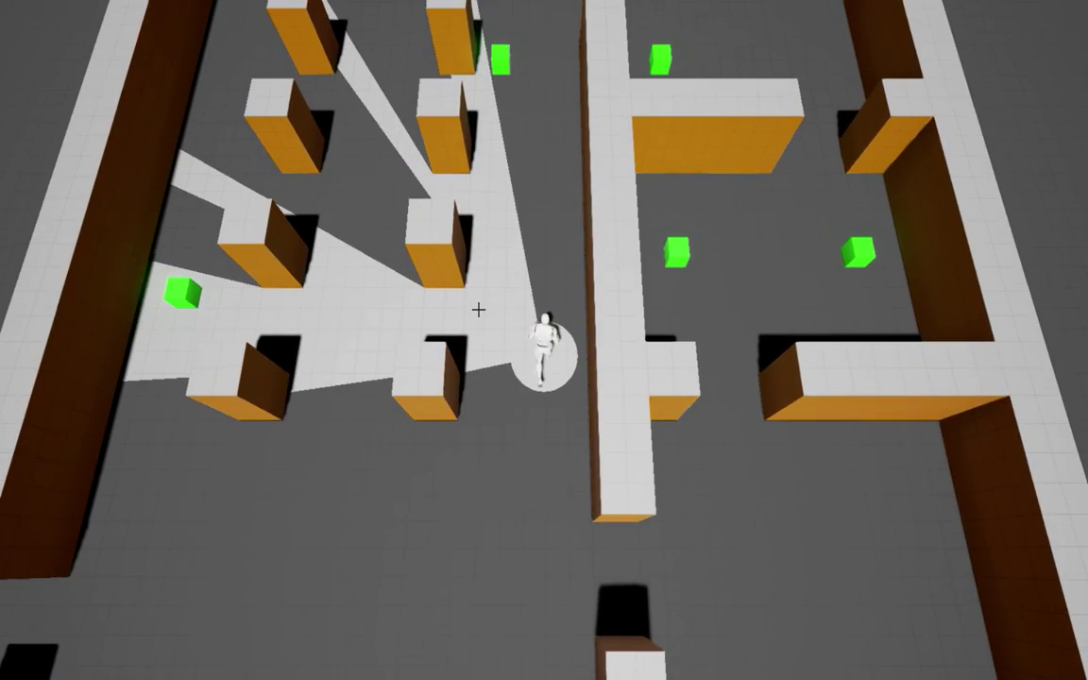
{"action": "key", "text": "a"}
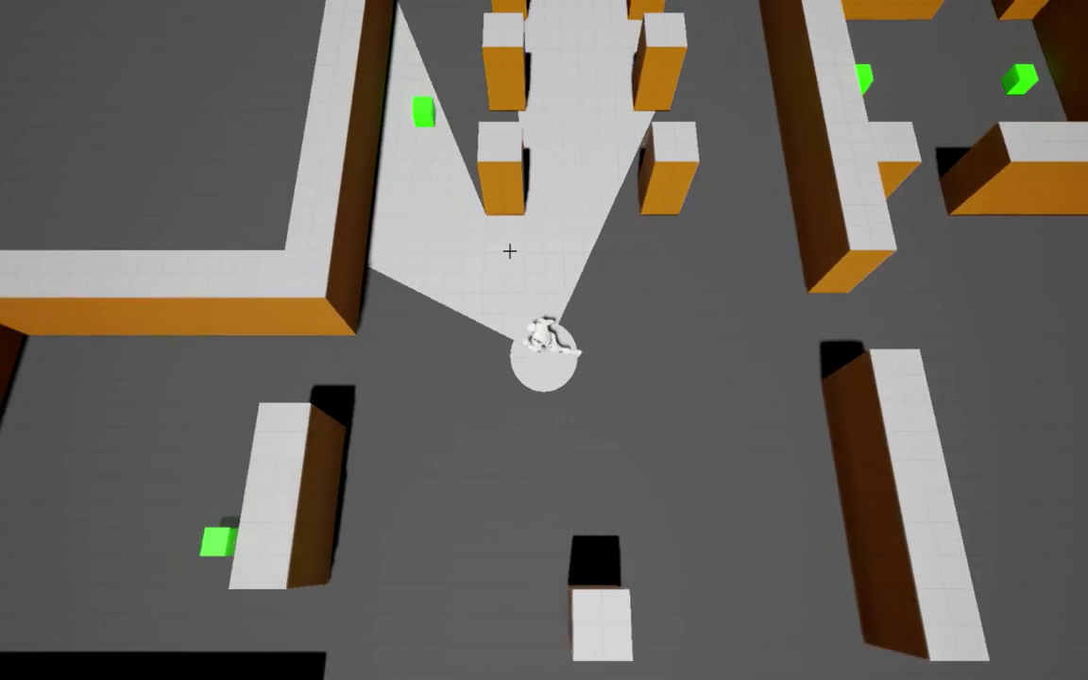
{"action": "key", "text": "d"}
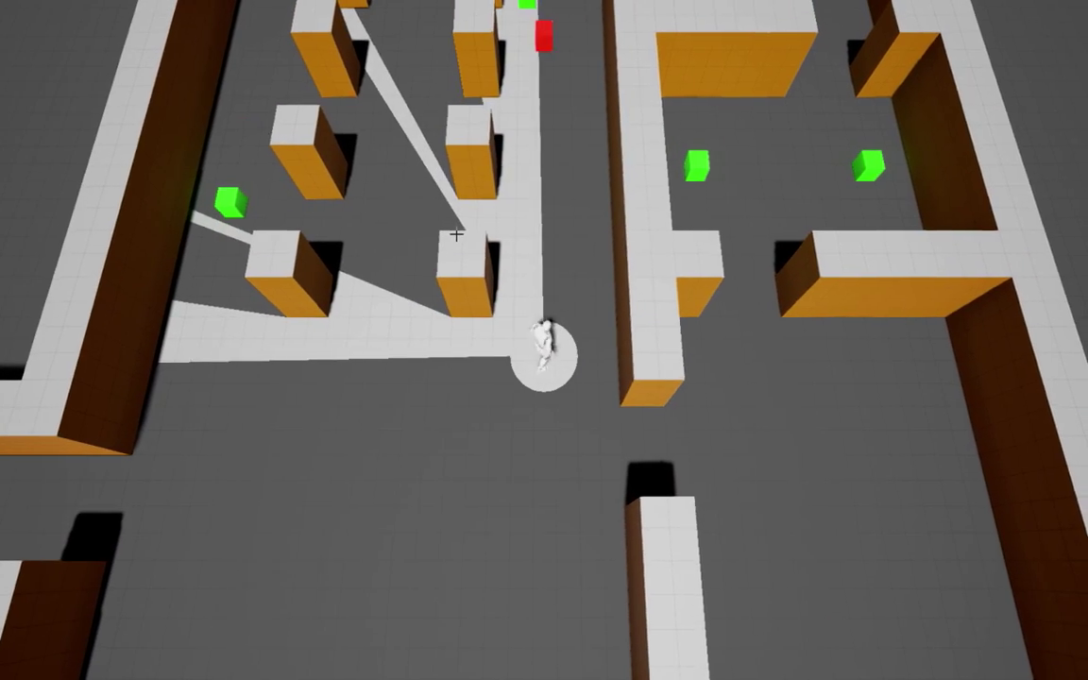
- Walk left so the red cube appears, then continue down and left
{"action": "key", "text": "a"}
{"action": "key", "text": "s"}
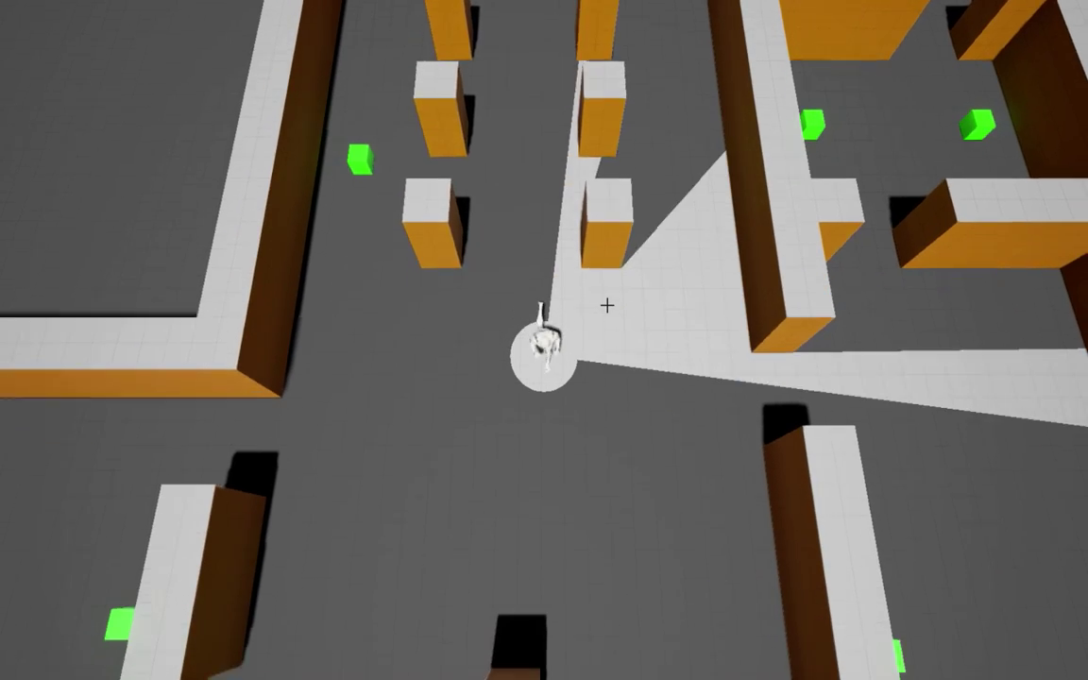
{"action": "key", "text": "a"}
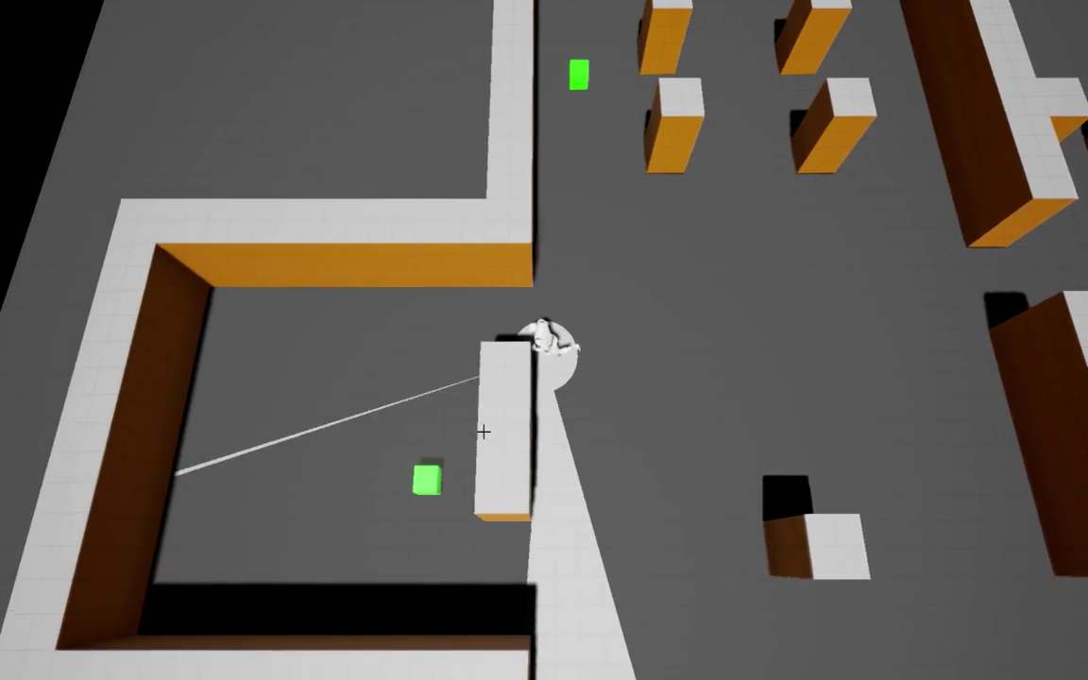